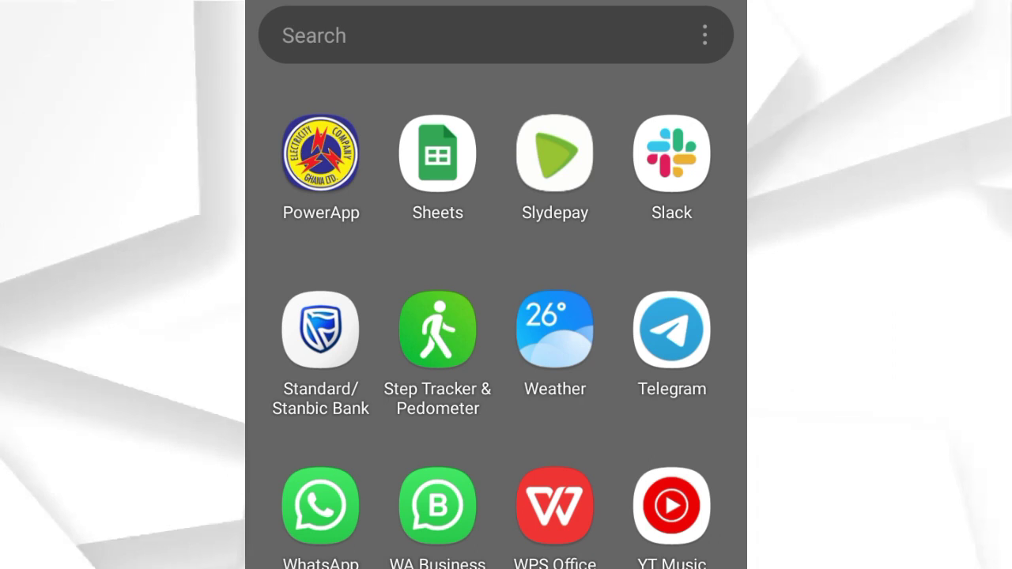
Launch WhatsApp Business to reach the WebDesign Free Class I group.
{"action": "left_click", "coordinate": [437, 507]}
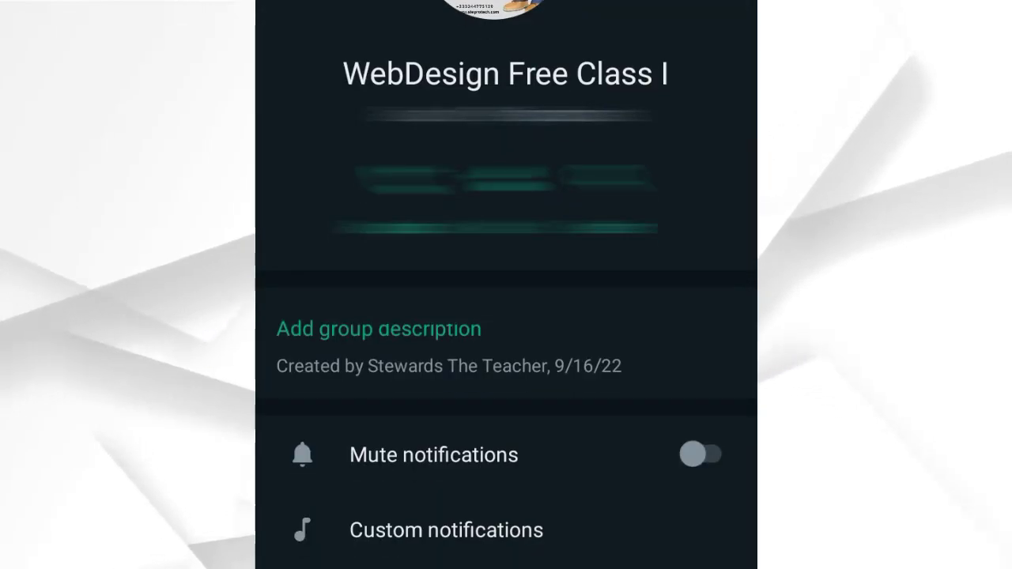
Copy the WebDesign Free Class I group invite link from Group info.
{"action": "scroll", "coordinate": [506, 316], "scroll_direction": "down", "scroll_amount": 10}
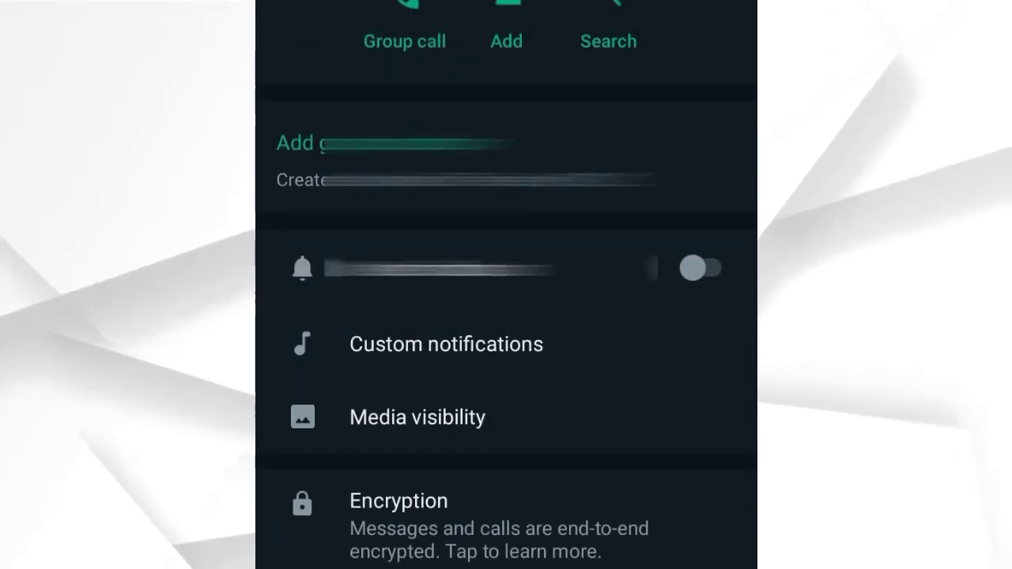
{"action": "left_click", "coordinate": [414, 528]}
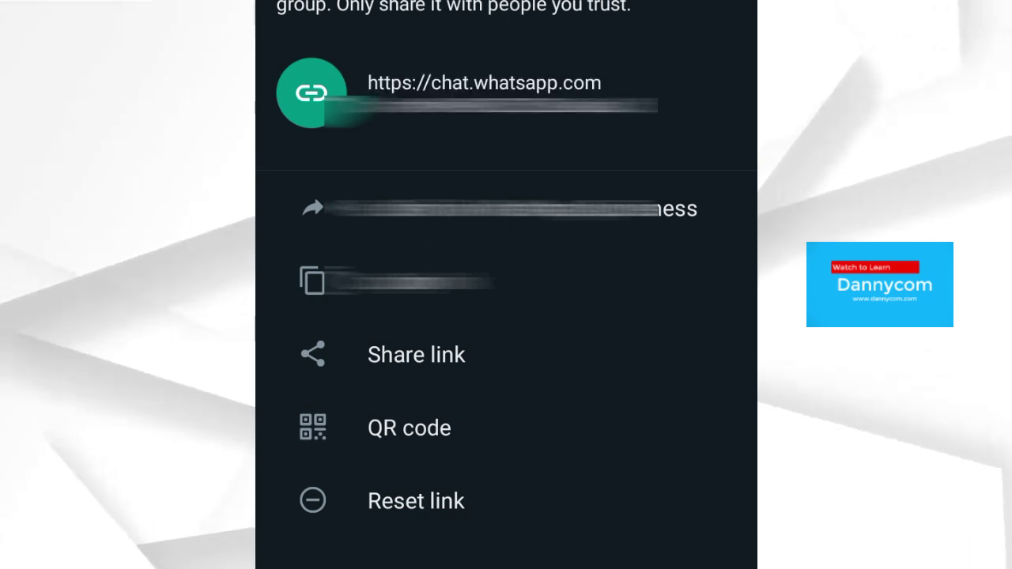
{"action": "left_click", "coordinate": [396, 280]}
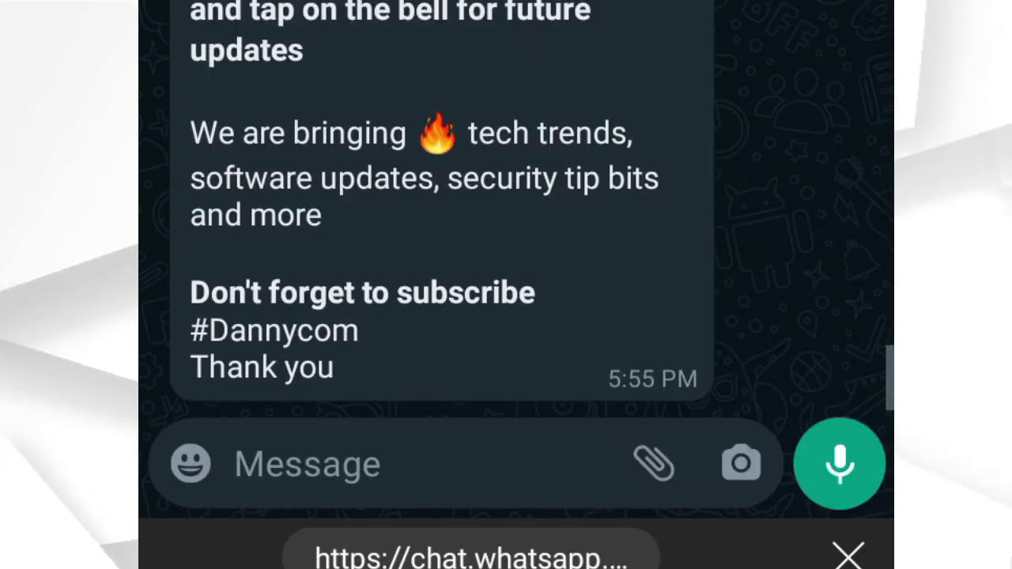
Paste the invite link into the chat's message box and send it.
{"action": "type", "text": "4"}
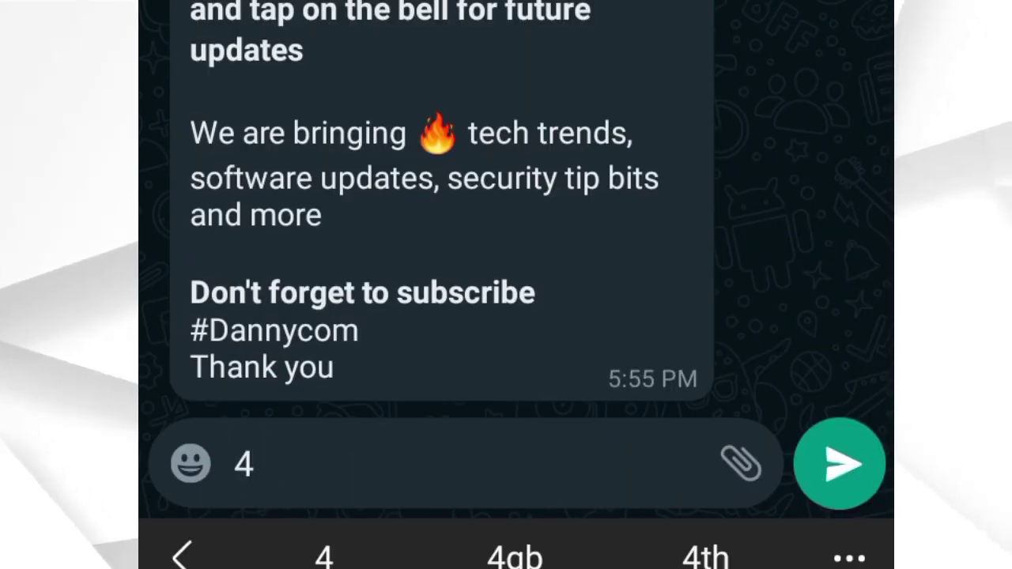
{"action": "key", "text": "BackSpace"}
{"action": "left_click", "coordinate": [235, 512]}
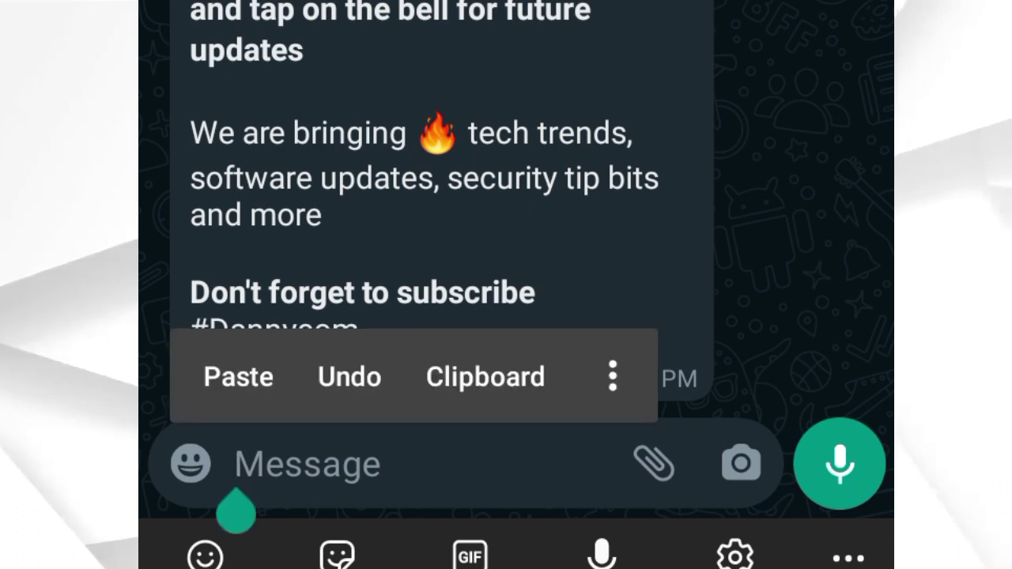
{"action": "left_click", "coordinate": [237, 375]}
{"action": "left_click", "coordinate": [840, 463]}
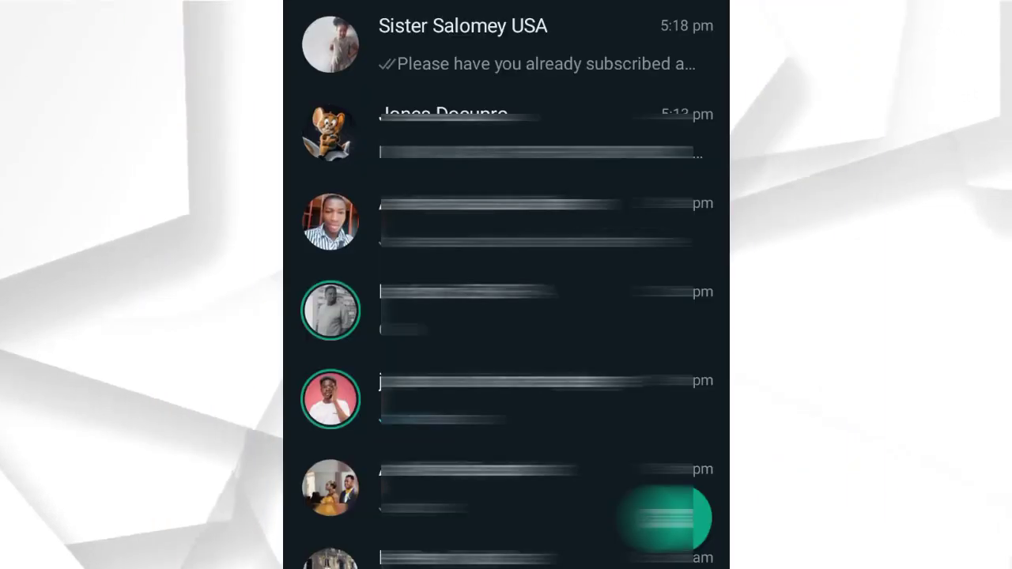
Open the chat holding the WebDesign Free Class I invite link.
{"action": "scroll", "coordinate": [506, 285], "scroll_direction": "up", "scroll_amount": 5}
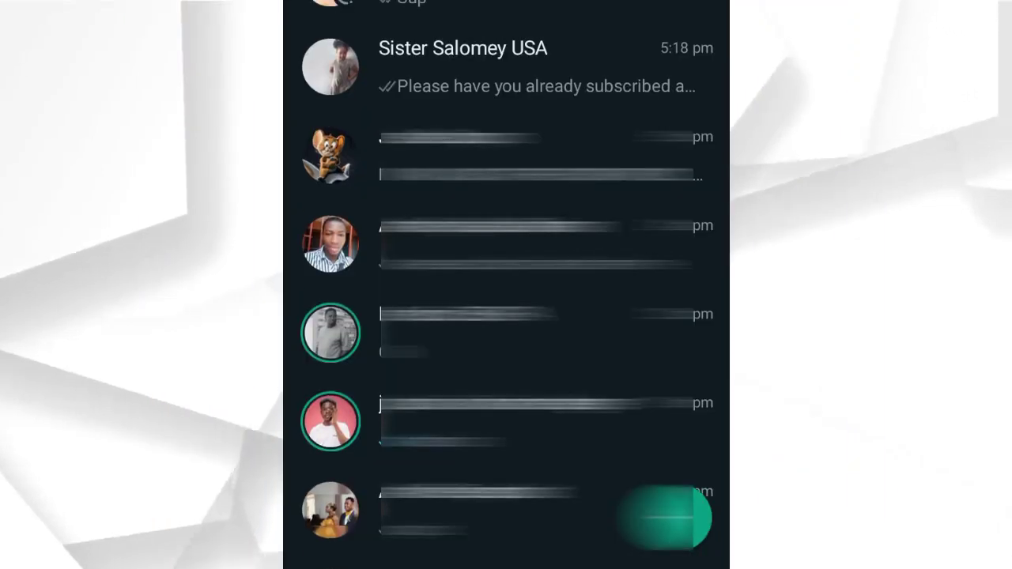
{"action": "scroll", "coordinate": [506, 285], "scroll_direction": "down", "scroll_amount": 15}
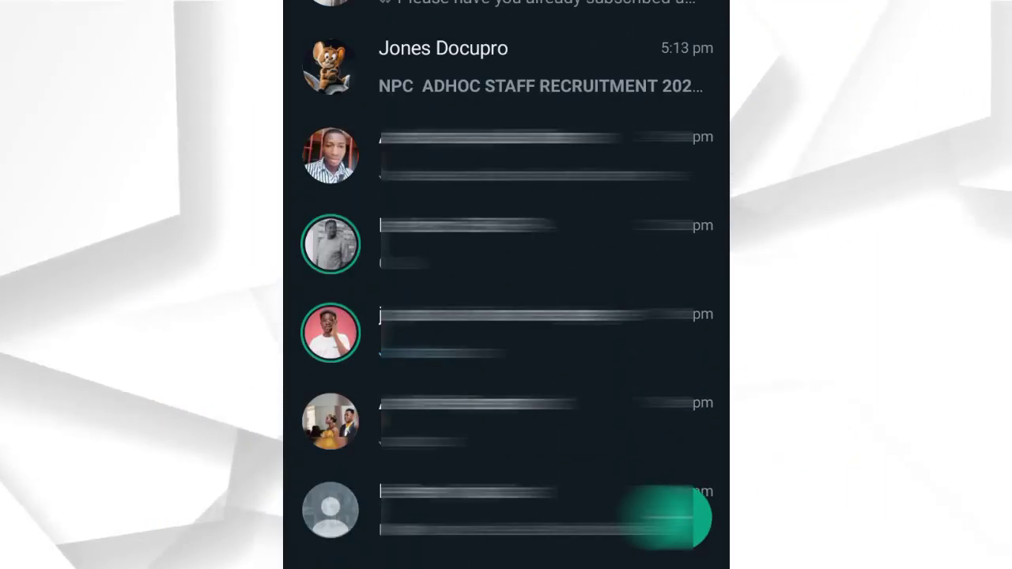
{"action": "scroll", "coordinate": [506, 285], "scroll_direction": "down", "scroll_amount": 15}
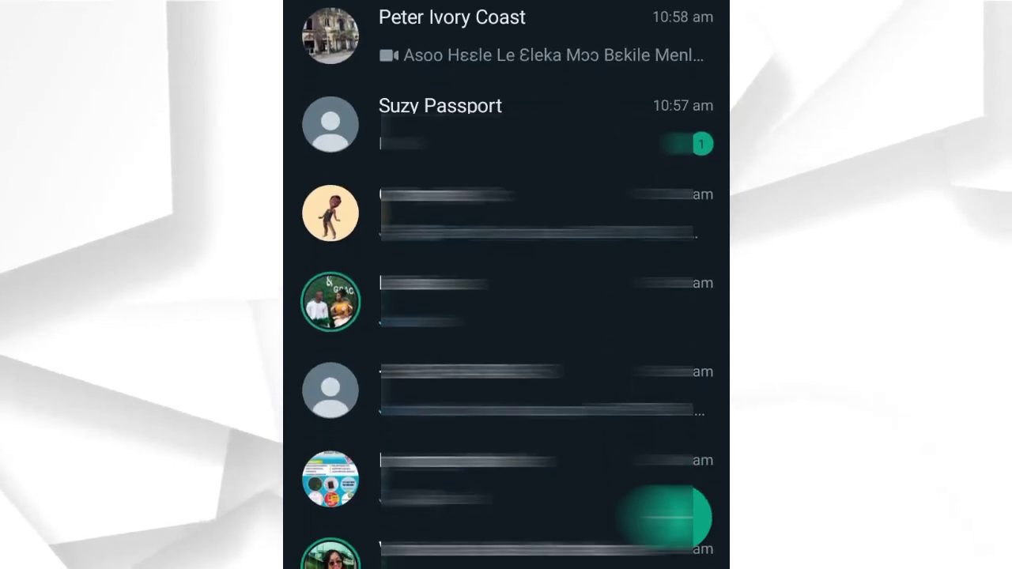
{"action": "scroll", "coordinate": [506, 285], "scroll_direction": "up", "scroll_amount": 1}
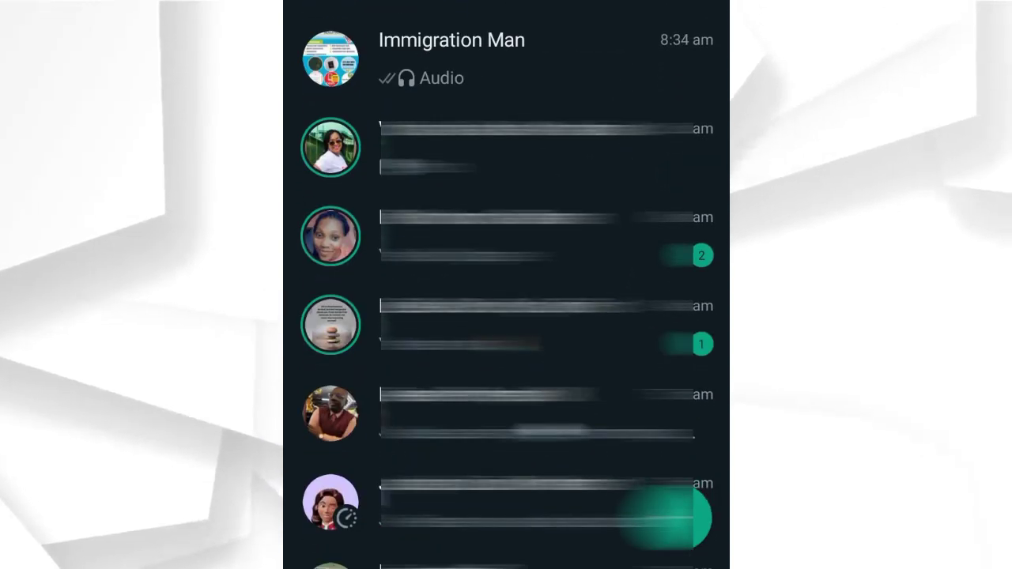
{"action": "scroll", "coordinate": [506, 285], "scroll_direction": "up", "scroll_amount": 15}
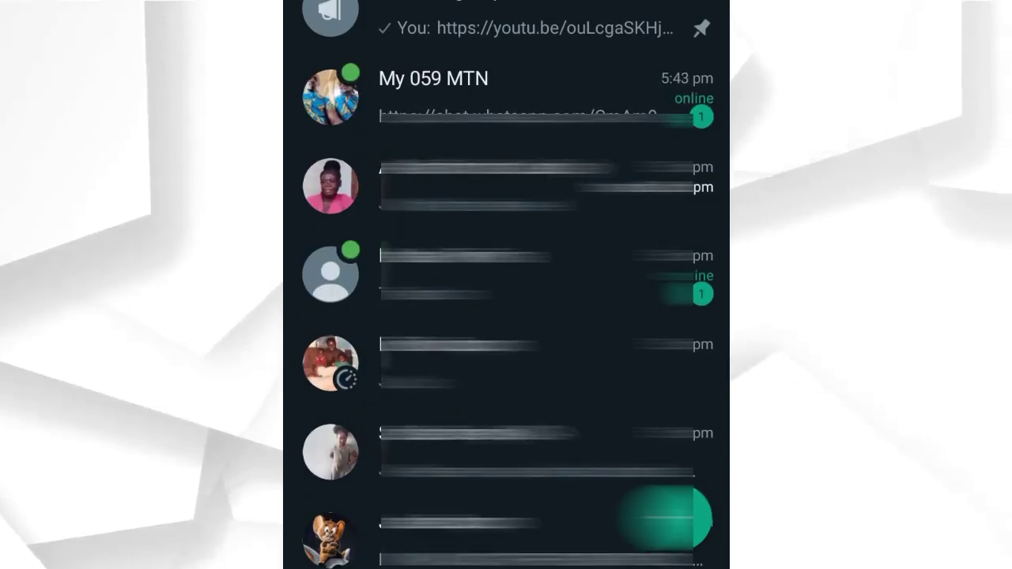
{"action": "left_click", "coordinate": [475, 96]}
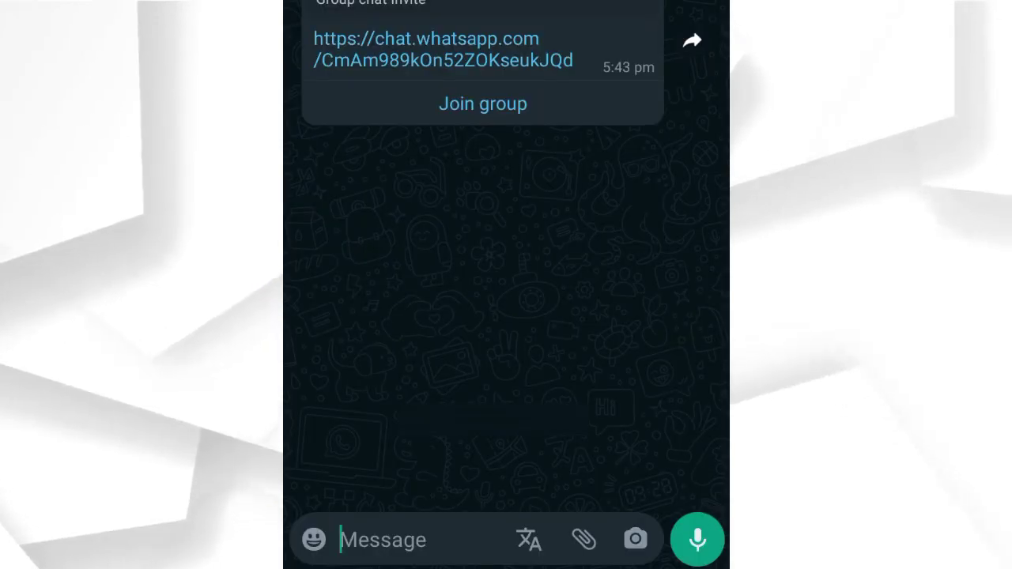
Request to join WebDesign Free Class I from the invite, then recheck that the request was sent.
{"action": "left_click", "coordinate": [483, 104]}
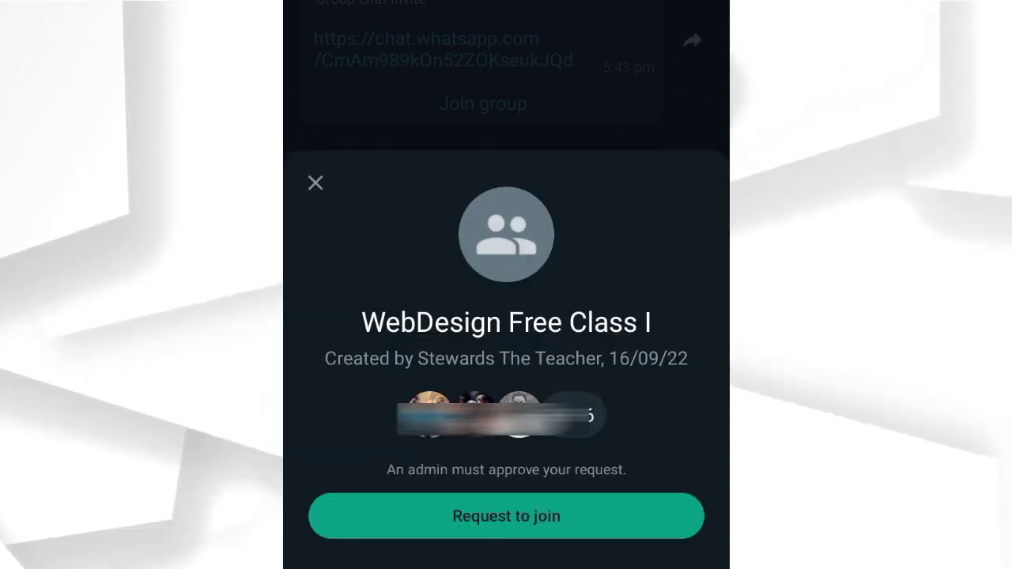
{"action": "left_click", "coordinate": [507, 516]}
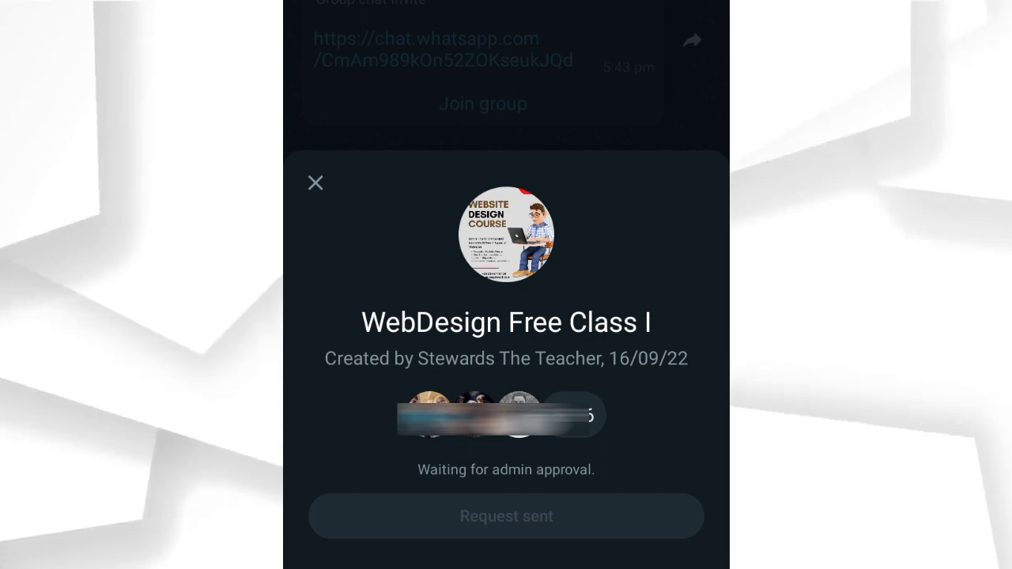
{"action": "key", "text": "Escape"}
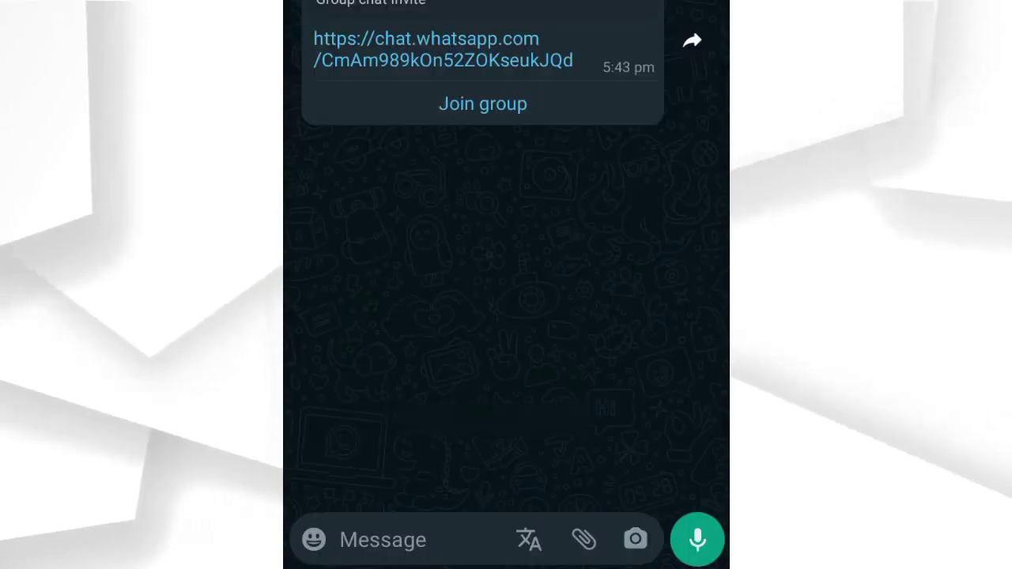
{"action": "left_click", "coordinate": [482, 103]}
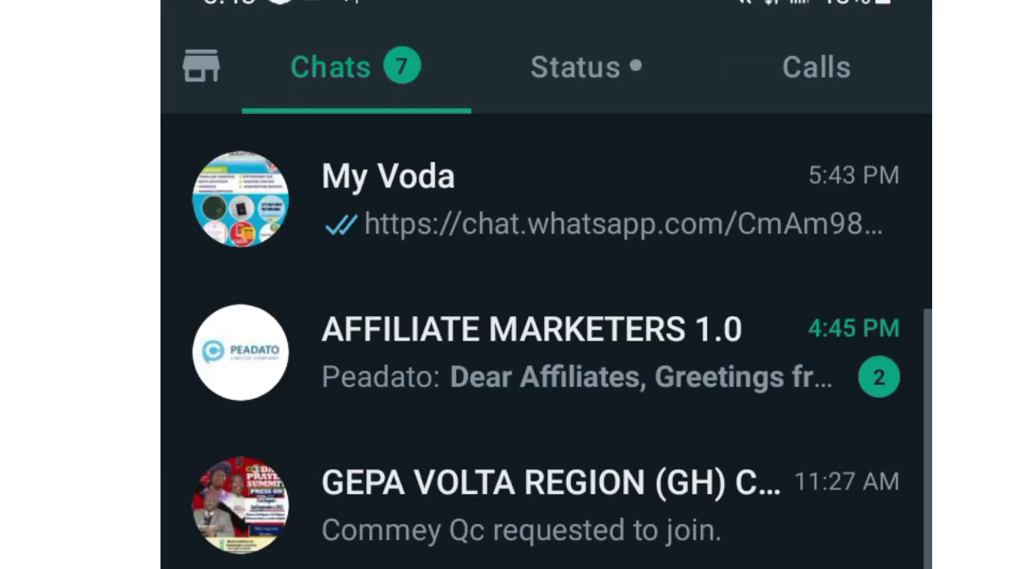
Open the WebDesign Free Class I chat and review its pending join request.
{"action": "scroll", "coordinate": [546, 340], "scroll_direction": "up", "scroll_amount": 3}
{"action": "scroll", "coordinate": [545, 340], "scroll_direction": "down", "scroll_amount": 2}
{"action": "scroll", "coordinate": [546, 340], "scroll_direction": "up", "scroll_amount": 2}
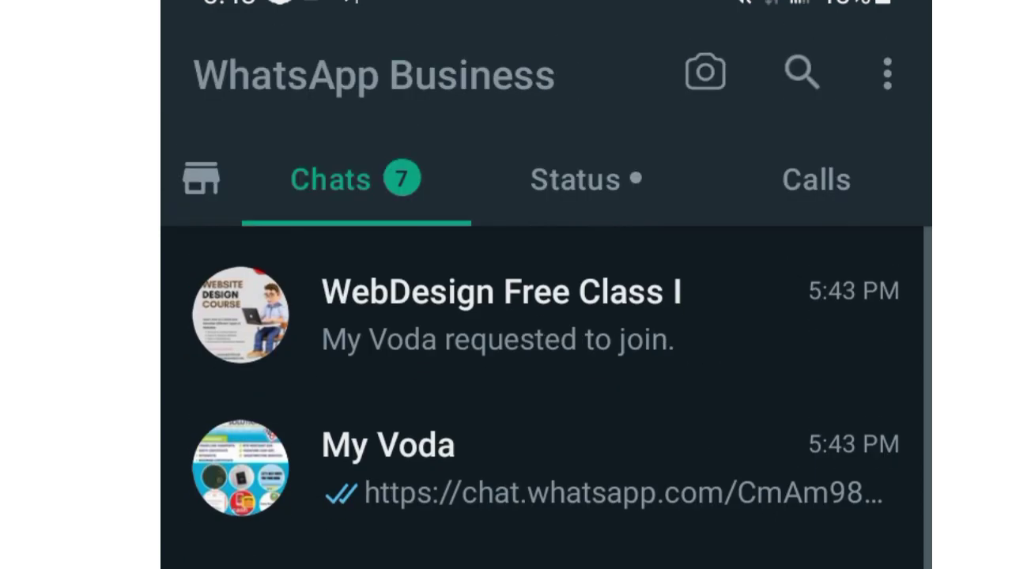
{"action": "left_click", "coordinate": [498, 315]}
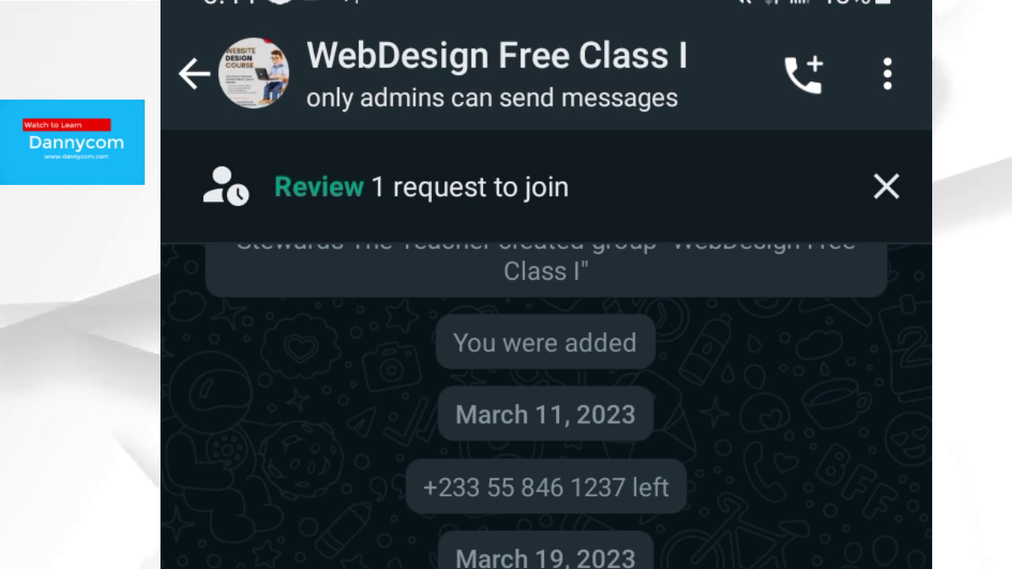
{"action": "left_click", "coordinate": [319, 186]}
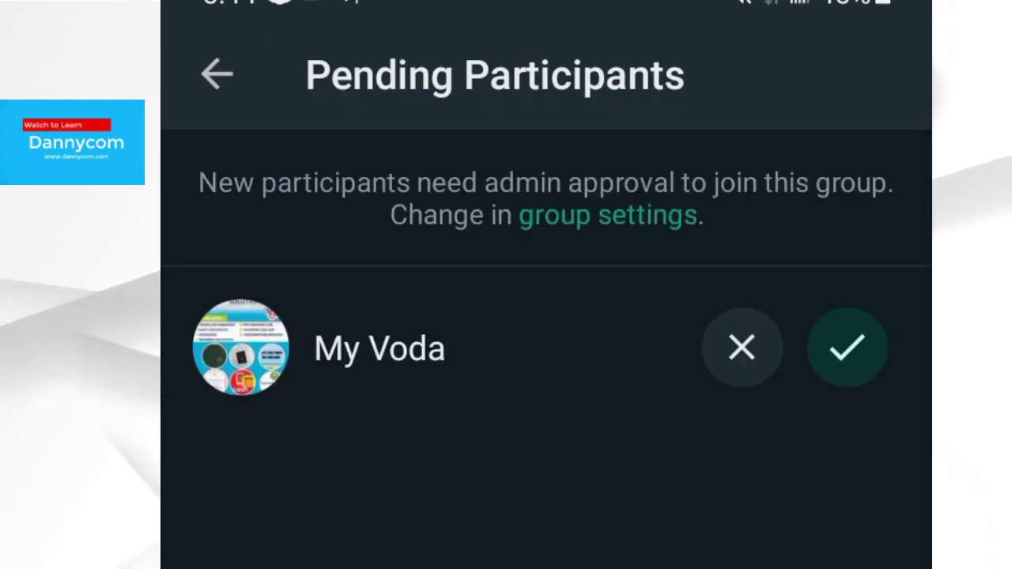